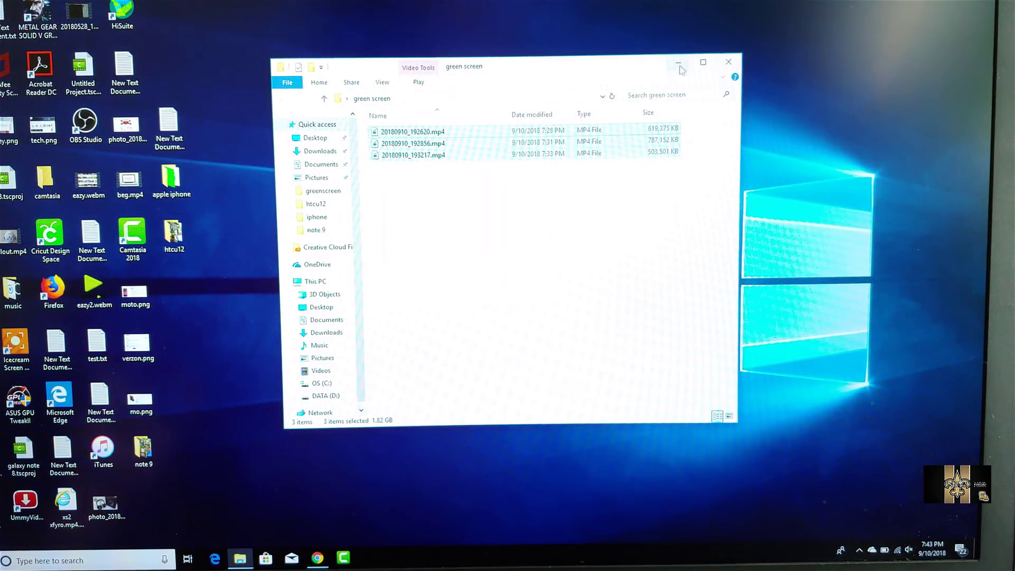
# Close the green screen folder window to return to Camtasia's empty Untitled Project.
pyautogui.click(728, 62)
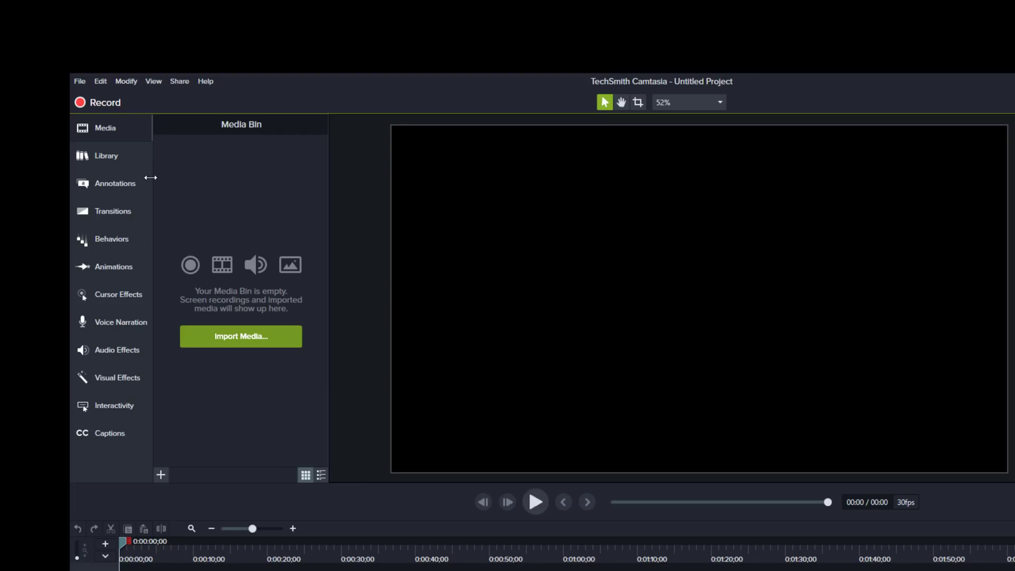
# Import the three mp4 clips from Desktop > green screen into the Media Bin.
pyautogui.click(232, 337)
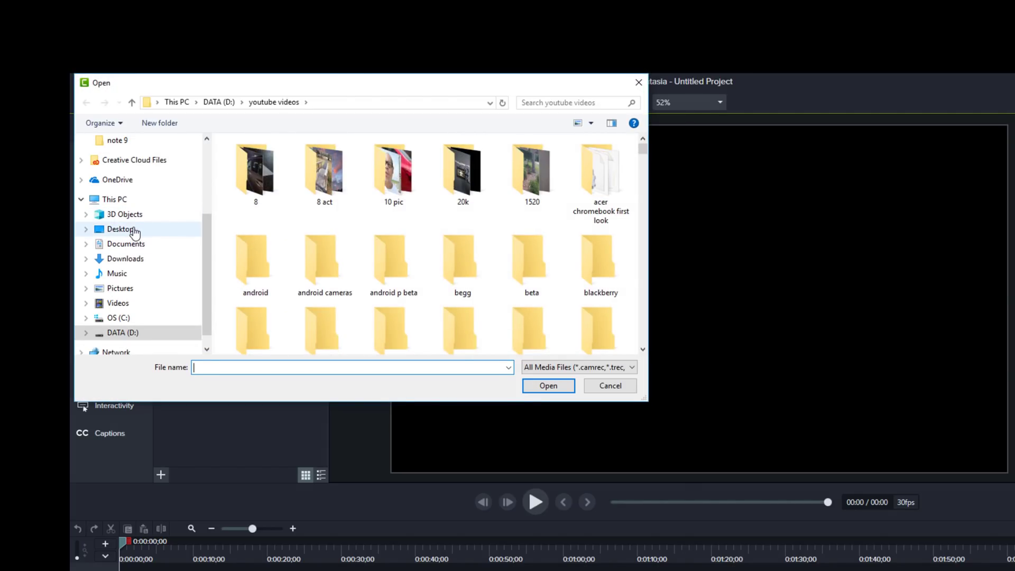
pyautogui.click(132, 231)
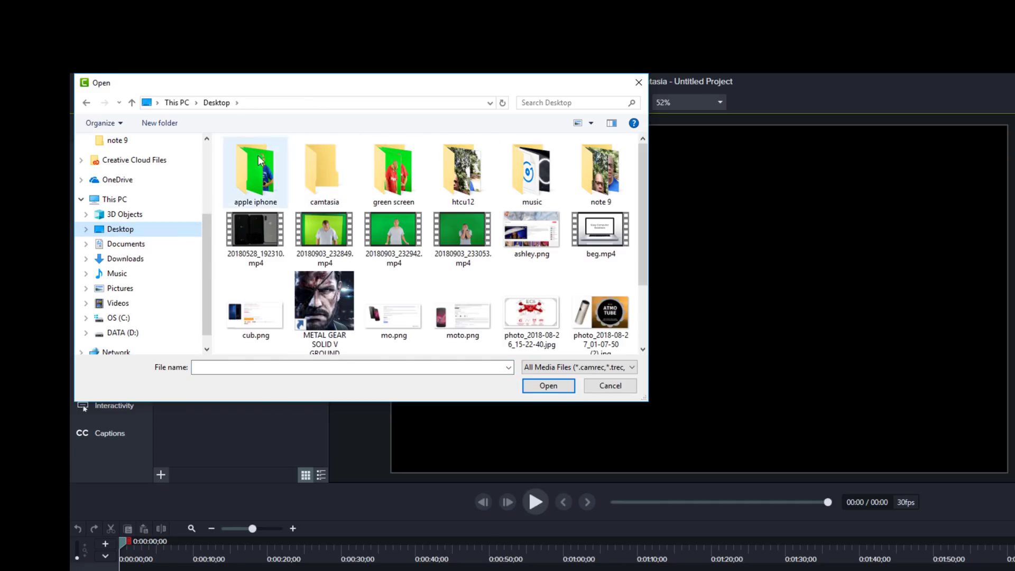
pyautogui.click(402, 182)
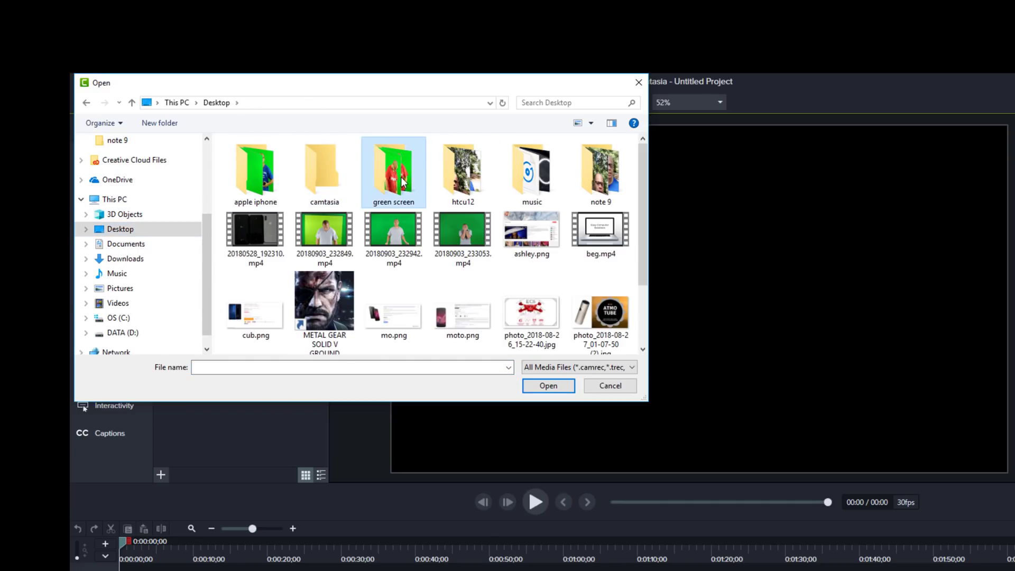
pyautogui.doubleClick(402, 181)
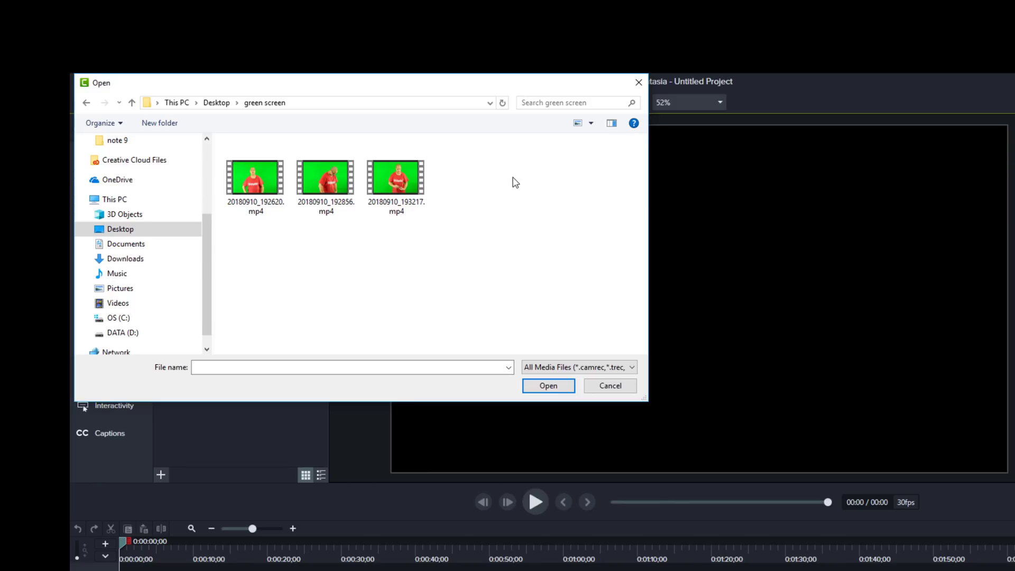
pyautogui.moveTo(458, 184); pyautogui.dragTo(243, 193)
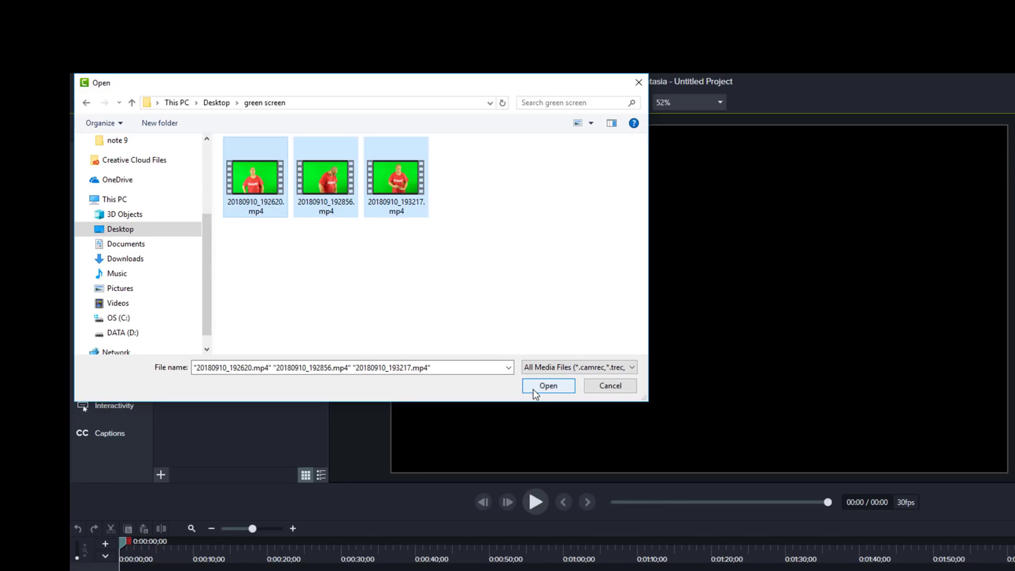
pyautogui.click(548, 386)
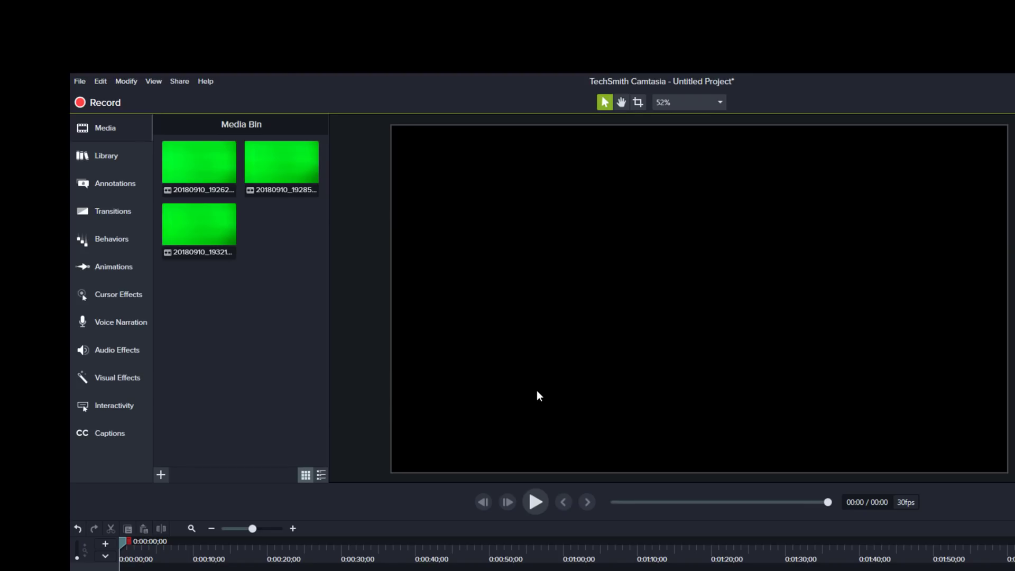
# Import Remember.mp3 from the Downloads folder into the Media Bin.
pyautogui.rightClick(237, 311)
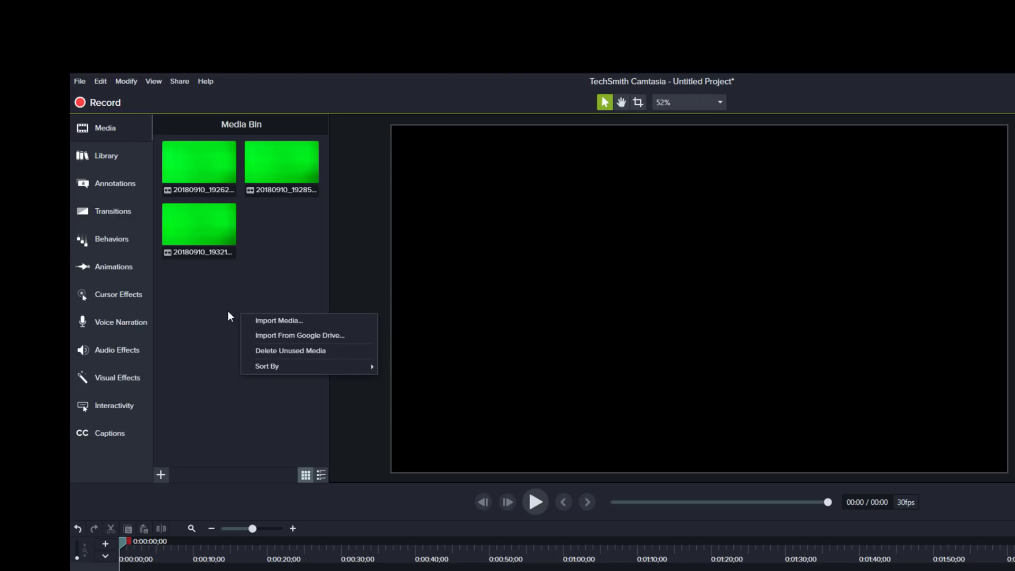
pyautogui.click(277, 324)
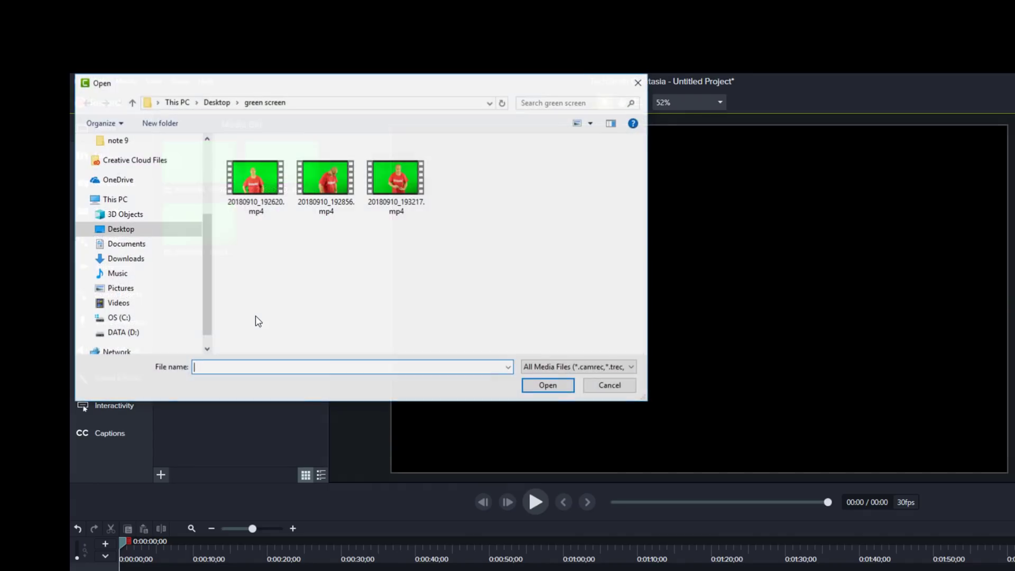
pyautogui.click(126, 260)
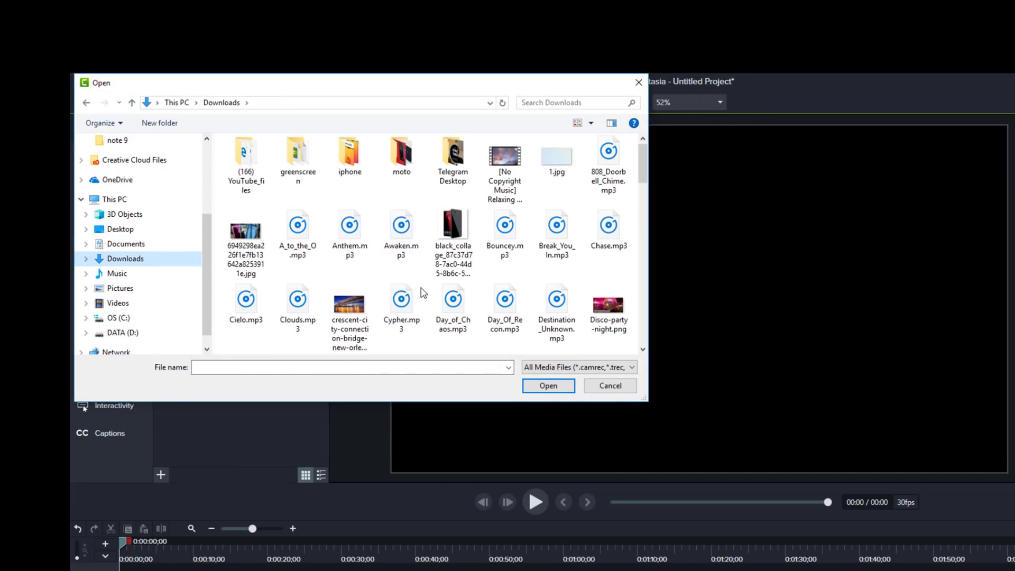
pyautogui.scroll(-5, 417, 281)
pyautogui.scroll(-5, 419, 284)
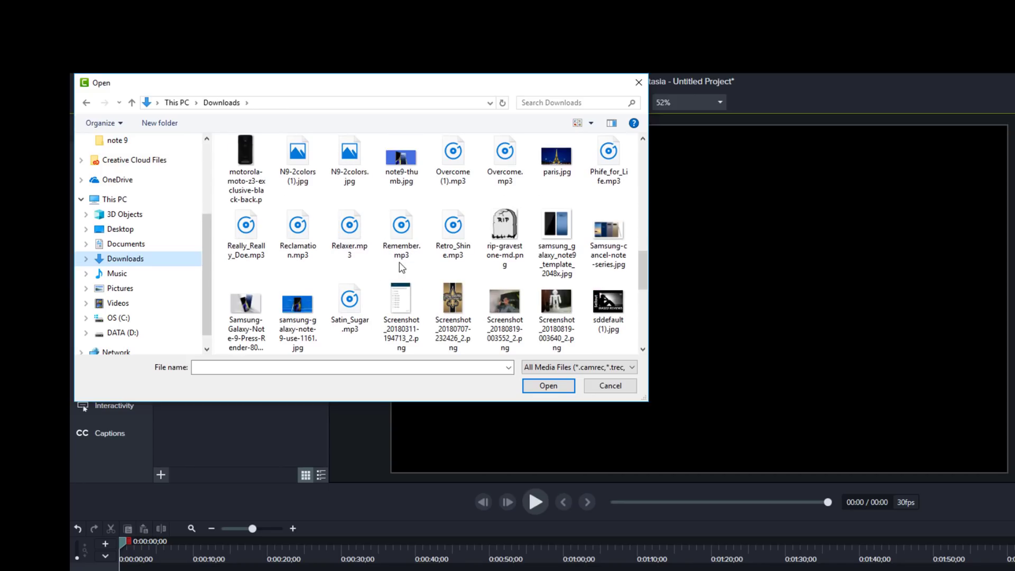
pyautogui.click(403, 249)
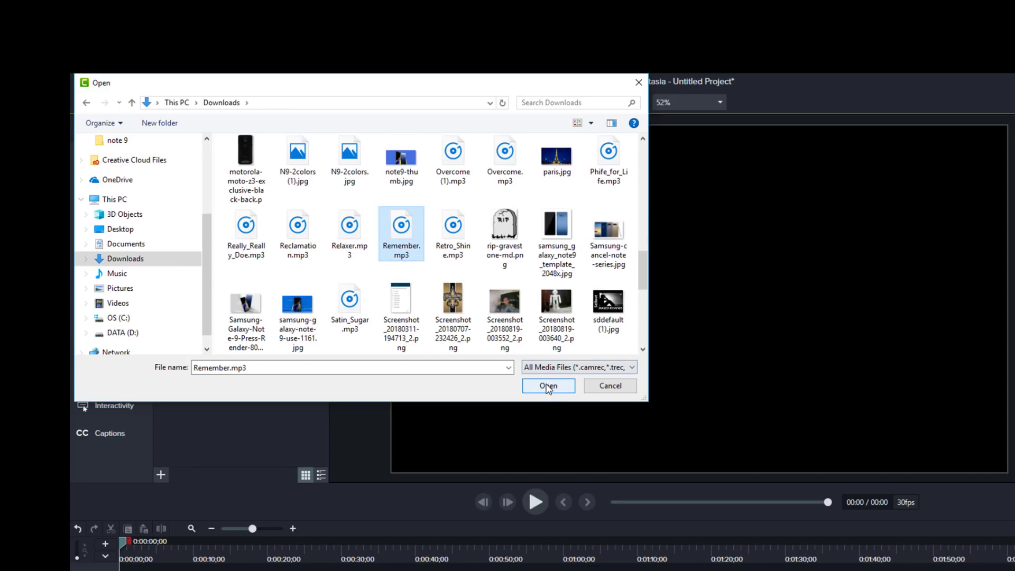
pyautogui.click(548, 386)
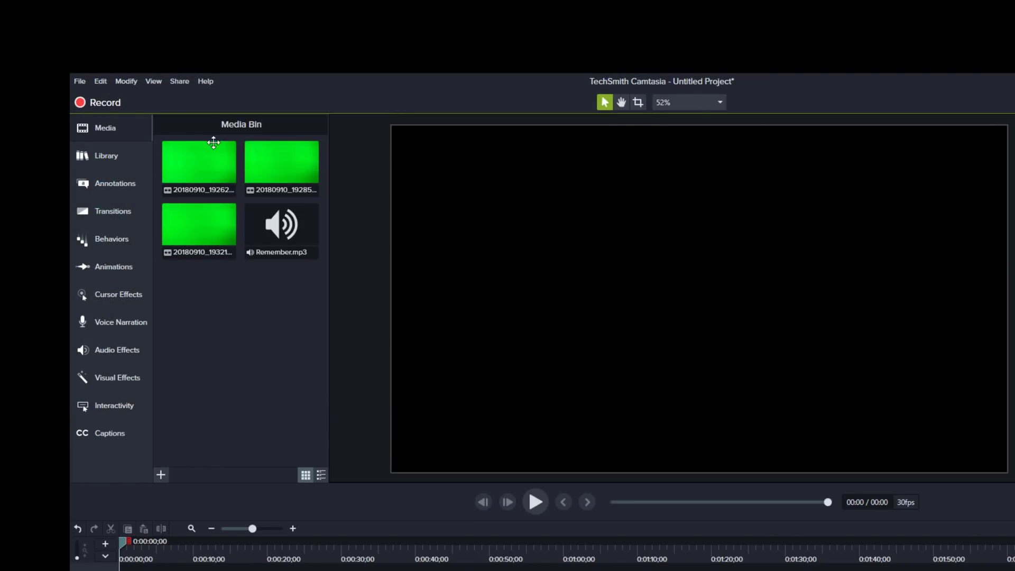
pyautogui.click(201, 163)
# Import orig.jpg from Downloads > greenscreen into the Media Bin.
pyautogui.rightClick(236, 325)
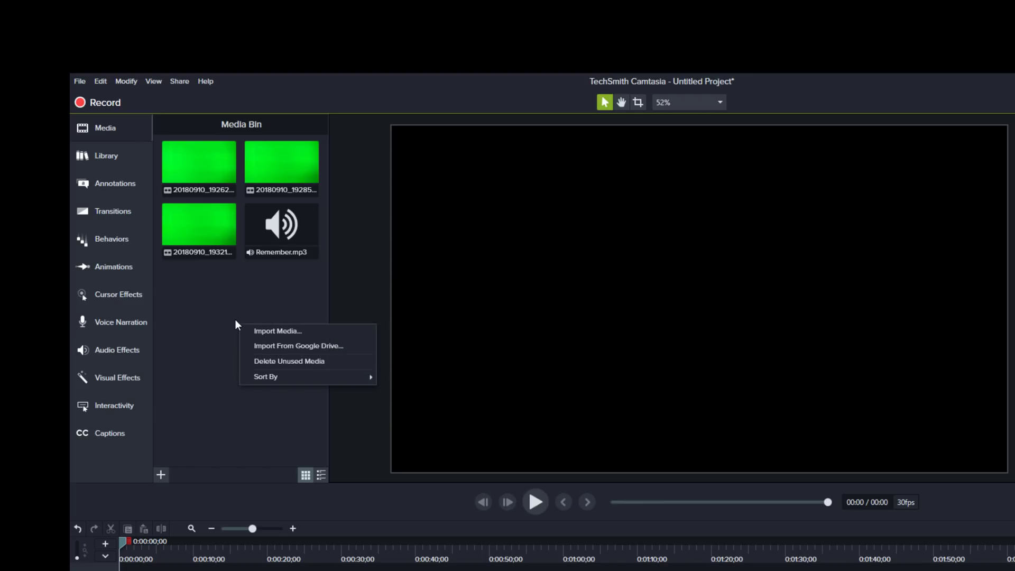
pyautogui.click(261, 331)
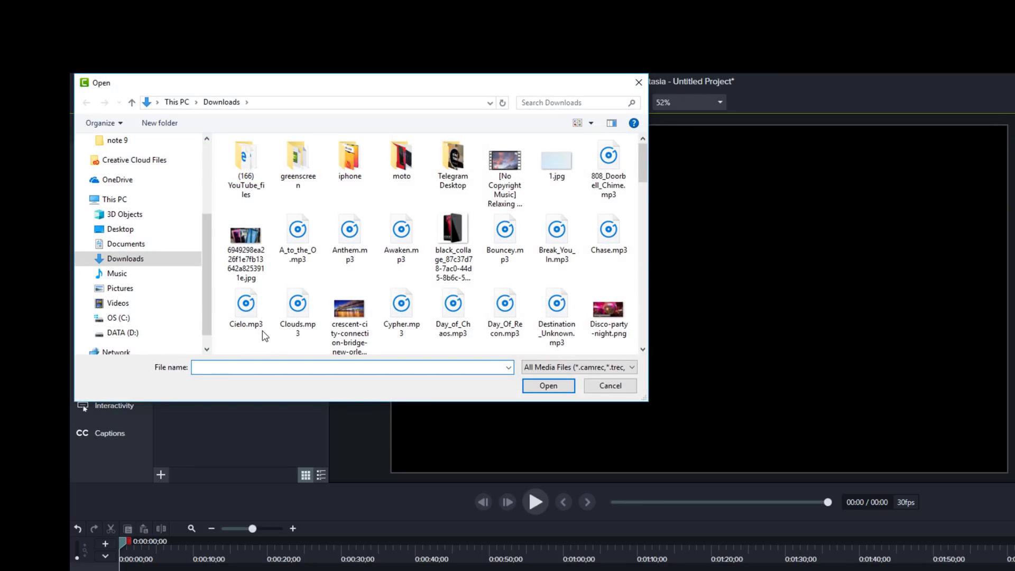
pyautogui.scroll(-5, 337, 286)
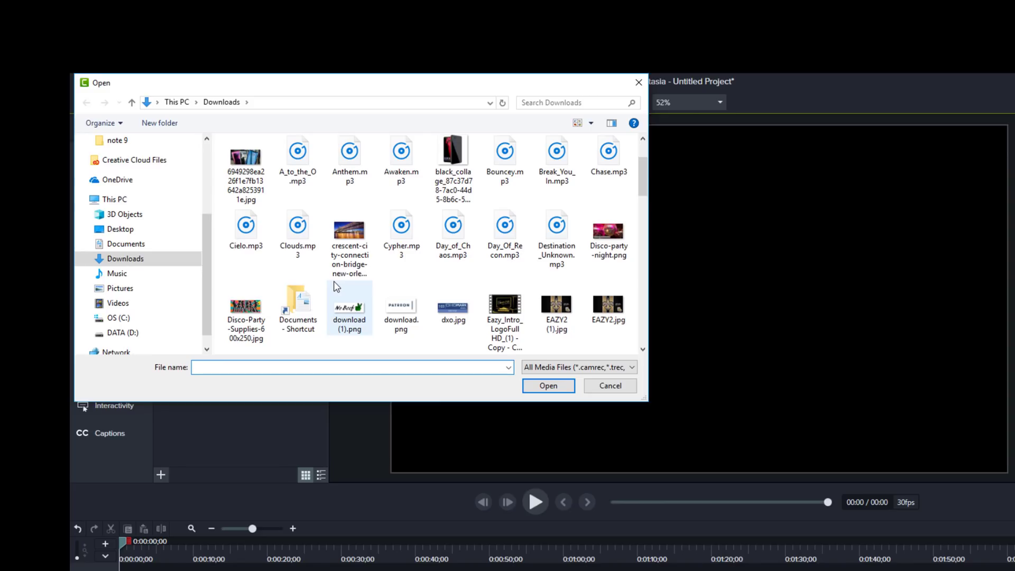
pyautogui.scroll(10, 336, 286)
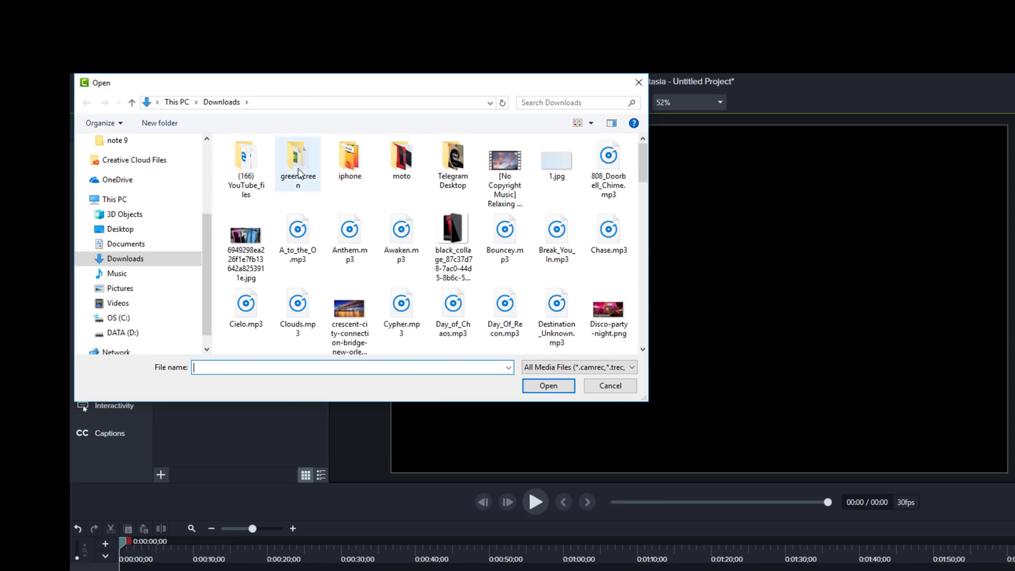
pyautogui.doubleClick(298, 169)
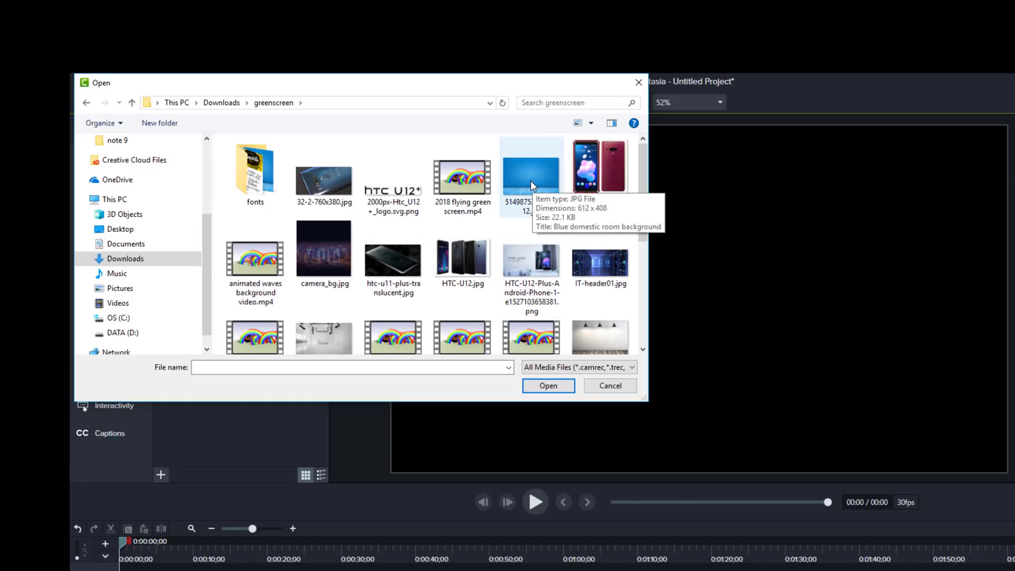
pyautogui.click(576, 329)
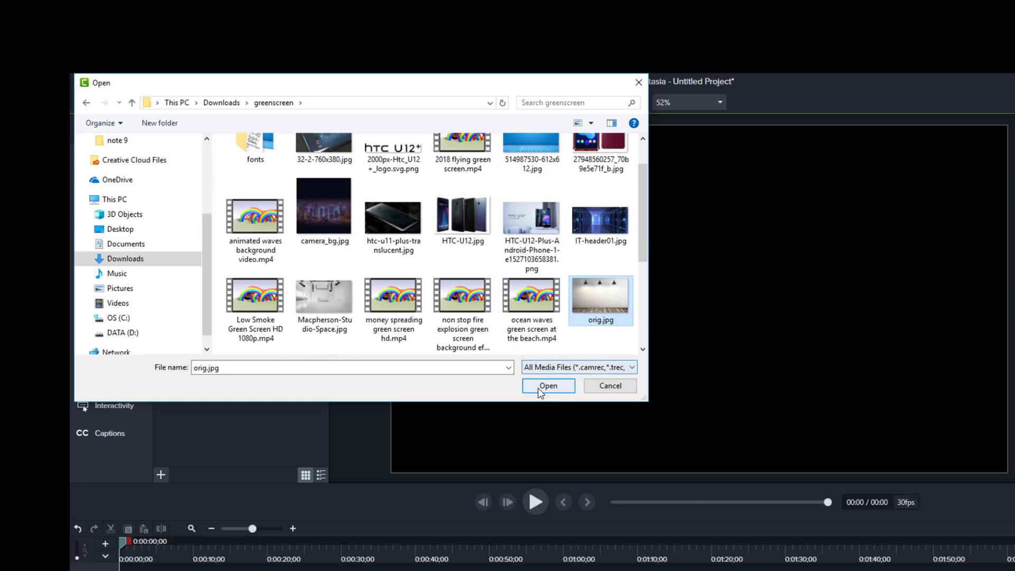
pyautogui.click(548, 385)
pyautogui.rightClick(255, 377)
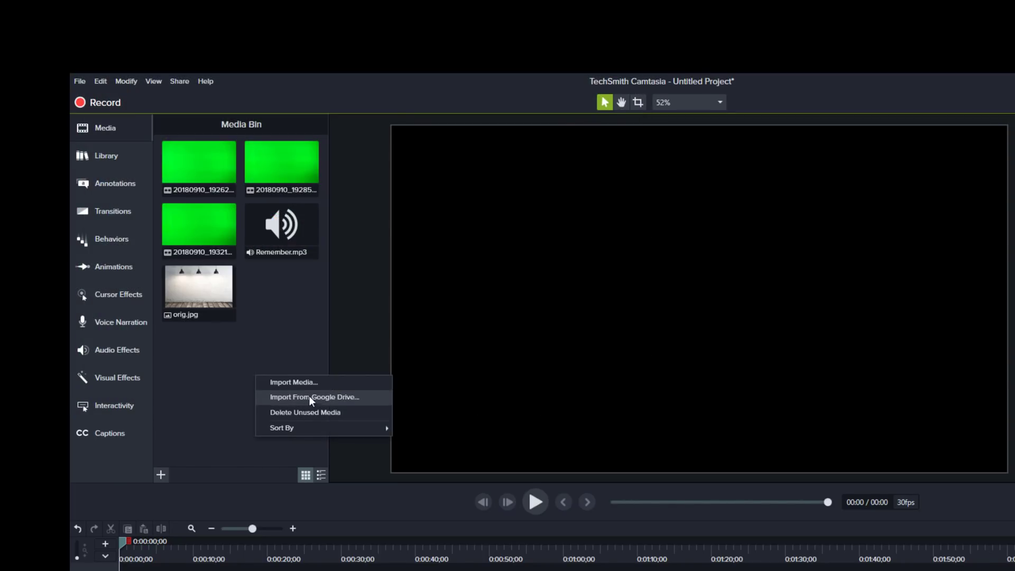
pyautogui.click(312, 382)
pyautogui.click(512, 207)
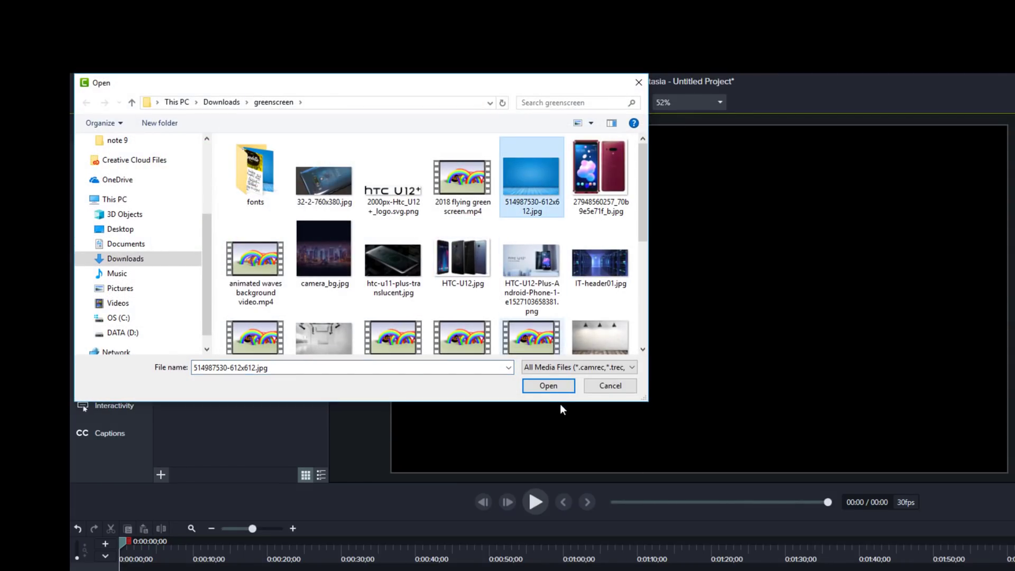
pyautogui.click(548, 386)
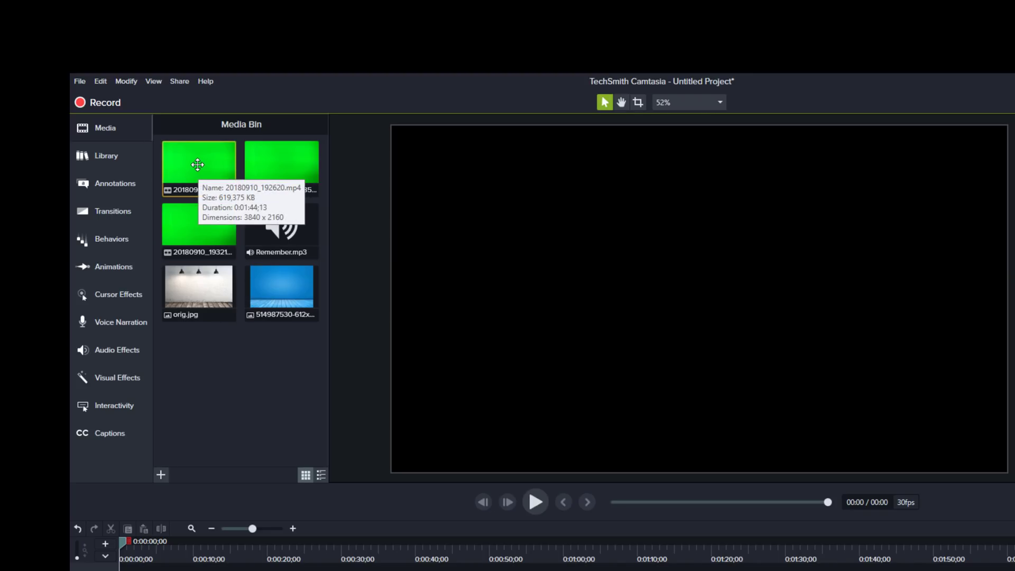
# Place the 20180910_192856 green-screen clip on Track 2 of the timeline.
pyautogui.moveTo(197, 164); pyautogui.dragTo(660, 493)
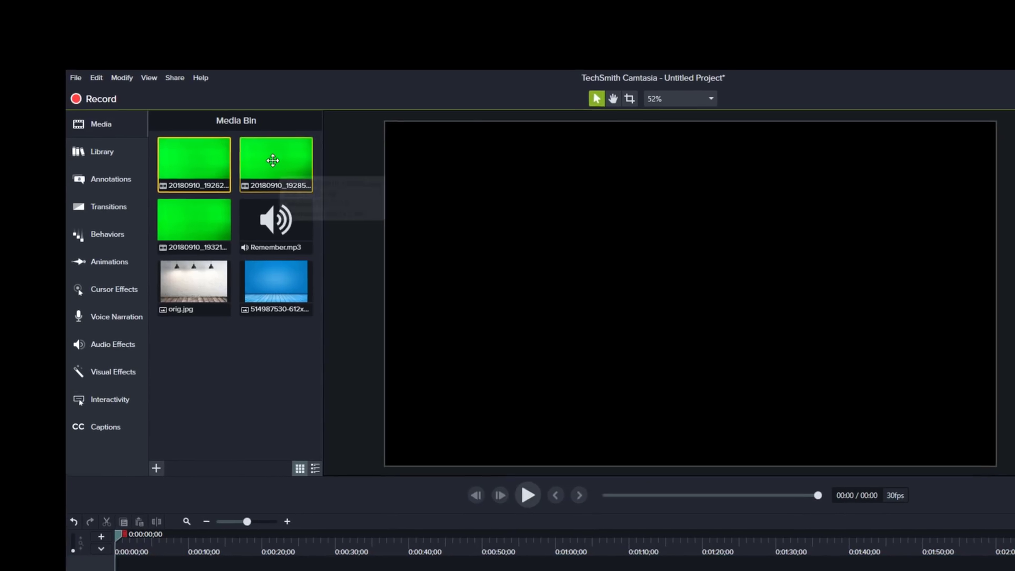
pyautogui.moveTo(281, 168); pyautogui.dragTo(142, 570)
pyautogui.moveTo(62, 496); pyautogui.dragTo(33, 498)
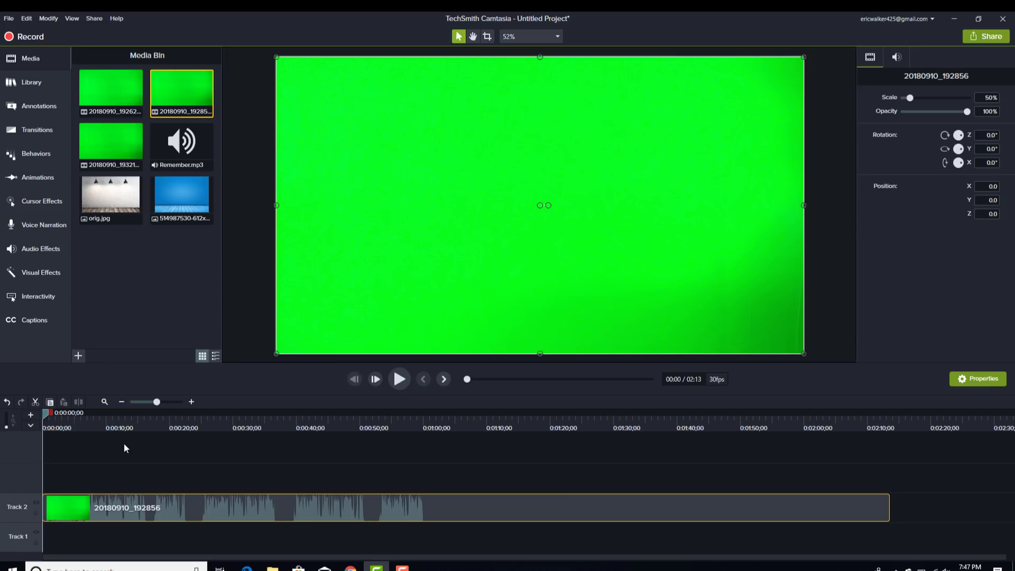
# Move the playhead to about 0:07 and show the Visual Effects list.
pyautogui.click(96, 421)
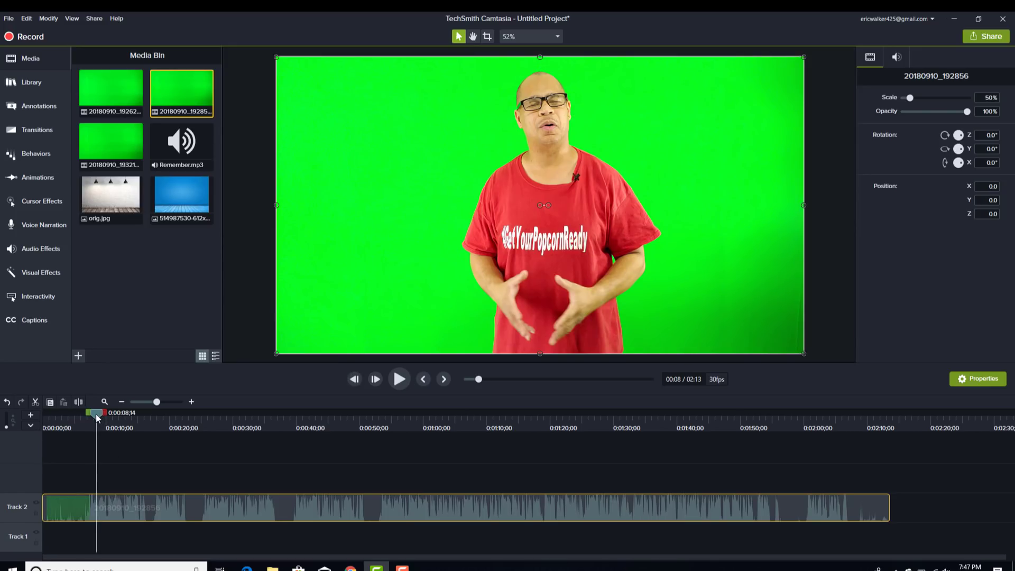
pyautogui.moveTo(95, 416); pyautogui.dragTo(90, 419)
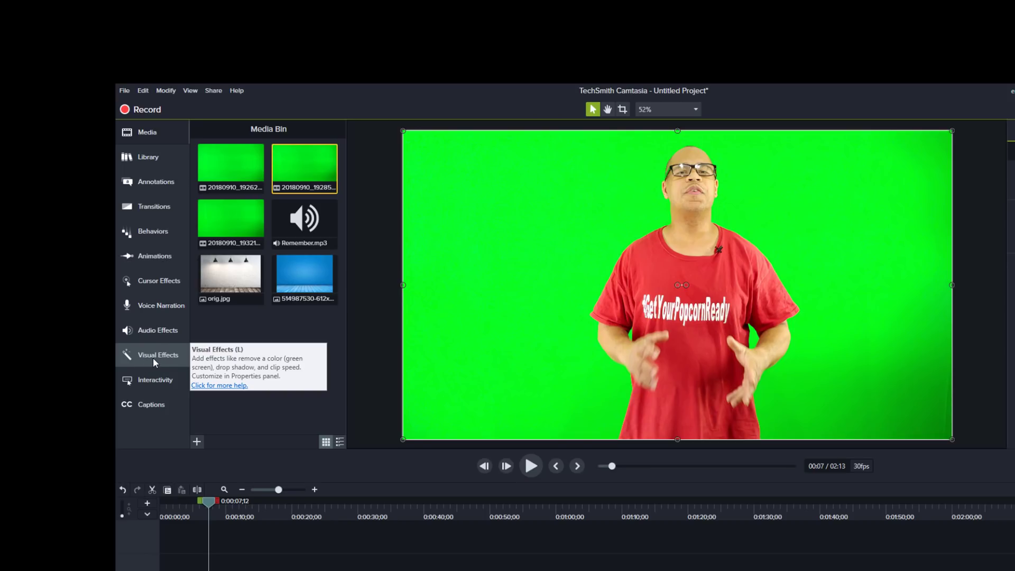
pyautogui.click(154, 358)
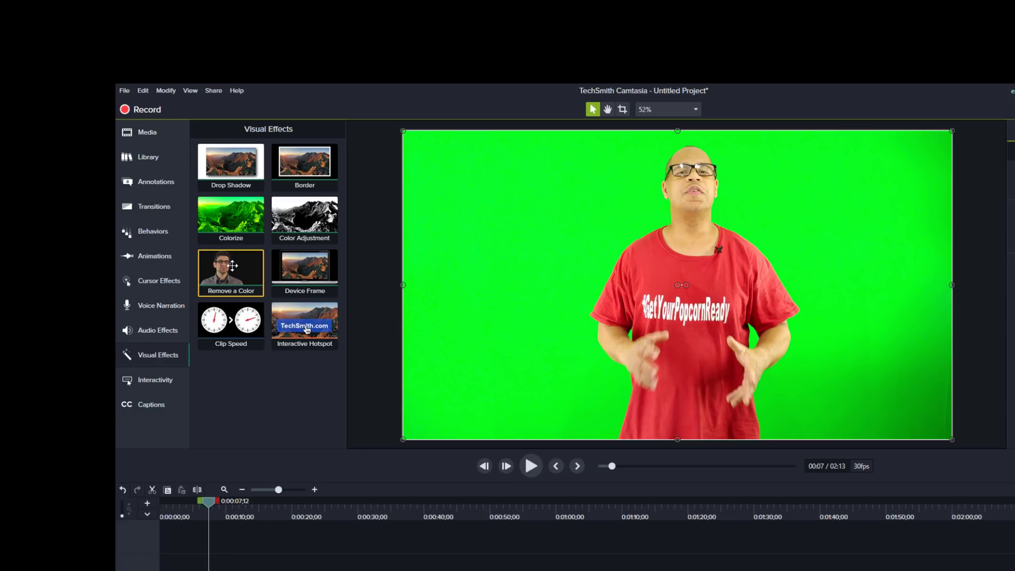
# Apply Remove a Color to clip 20180910_192856, keying green at 10% tolerance.
pyautogui.moveTo(232, 266); pyautogui.dragTo(249, 500)
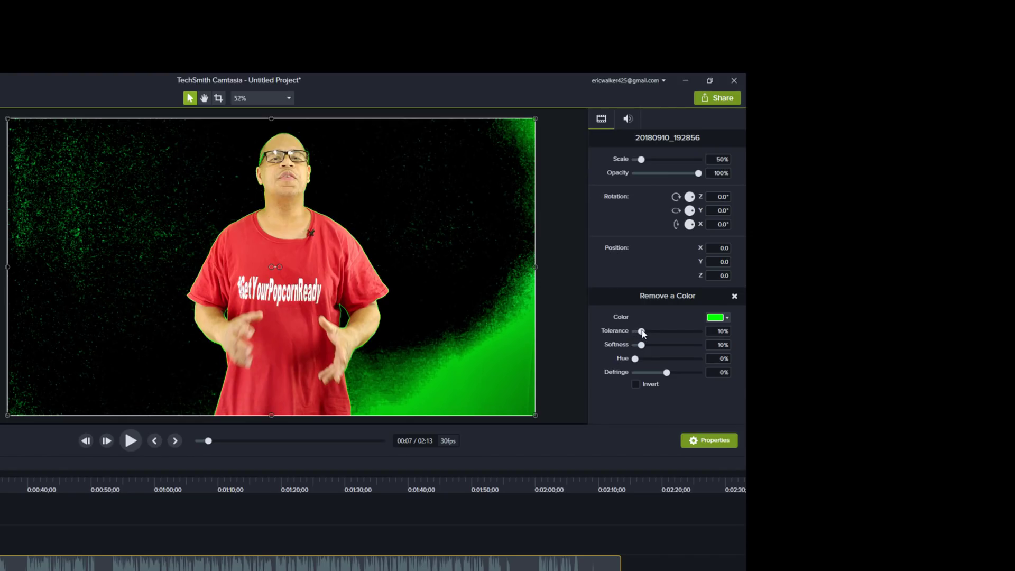
# Drag the Remove a Color tolerance slider up to 53%.
pyautogui.moveTo(642, 331); pyautogui.dragTo(671, 333)
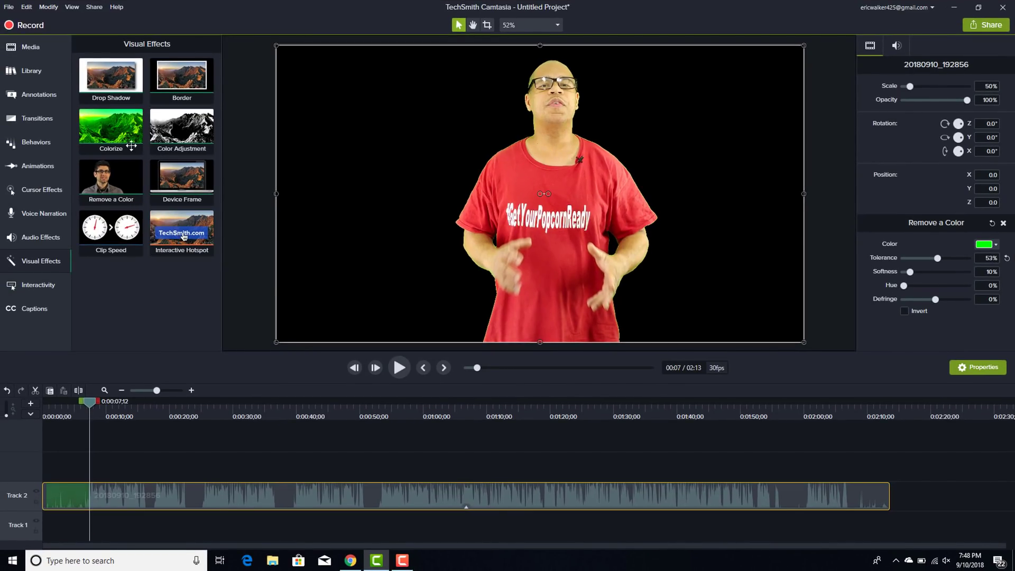
# Add orig.jpg from the Media Bin to Track 1, snapped to the timeline start.
pyautogui.click(32, 48)
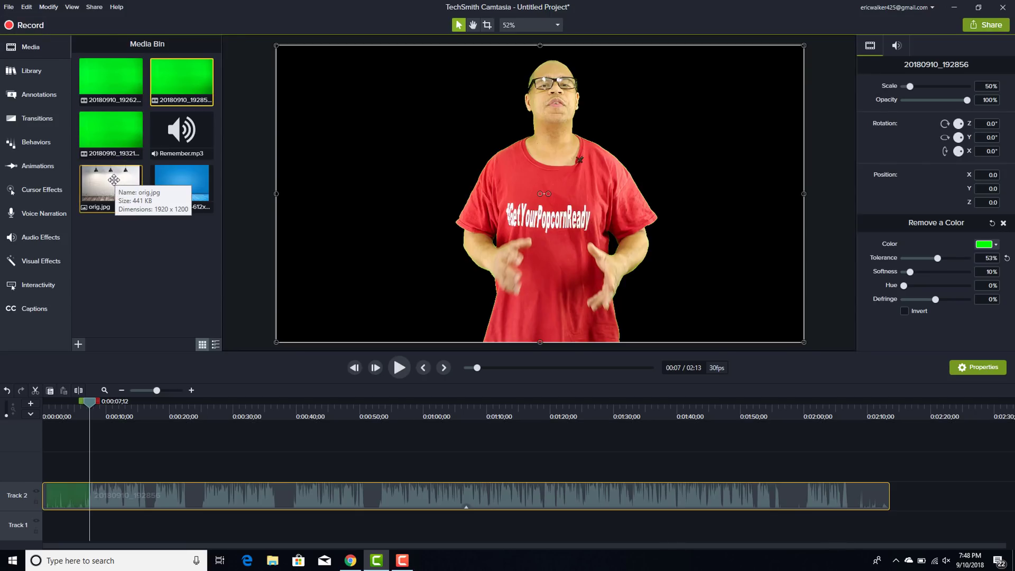
pyautogui.moveTo(109, 183); pyautogui.dragTo(58, 529)
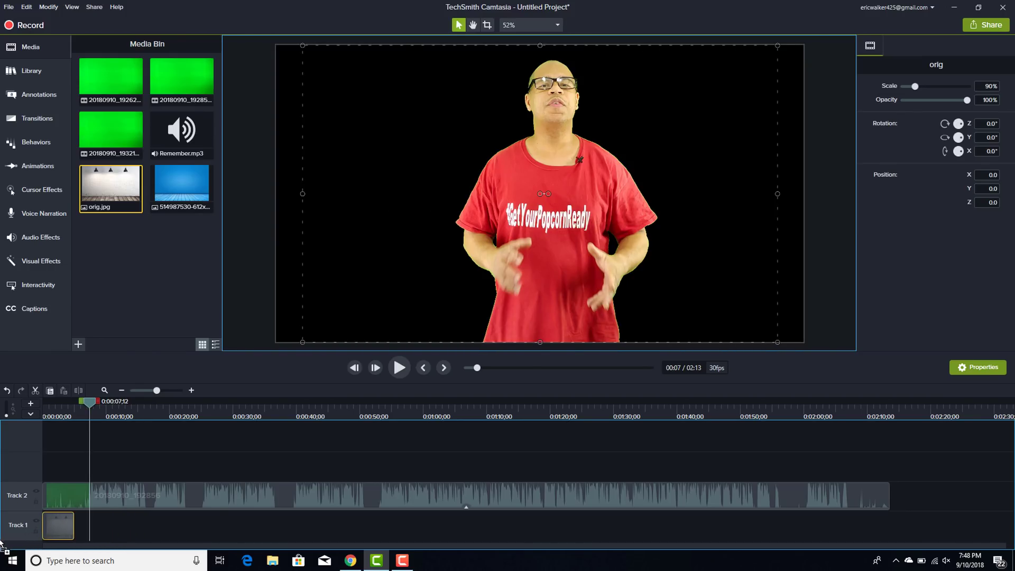
pyautogui.click(98, 494)
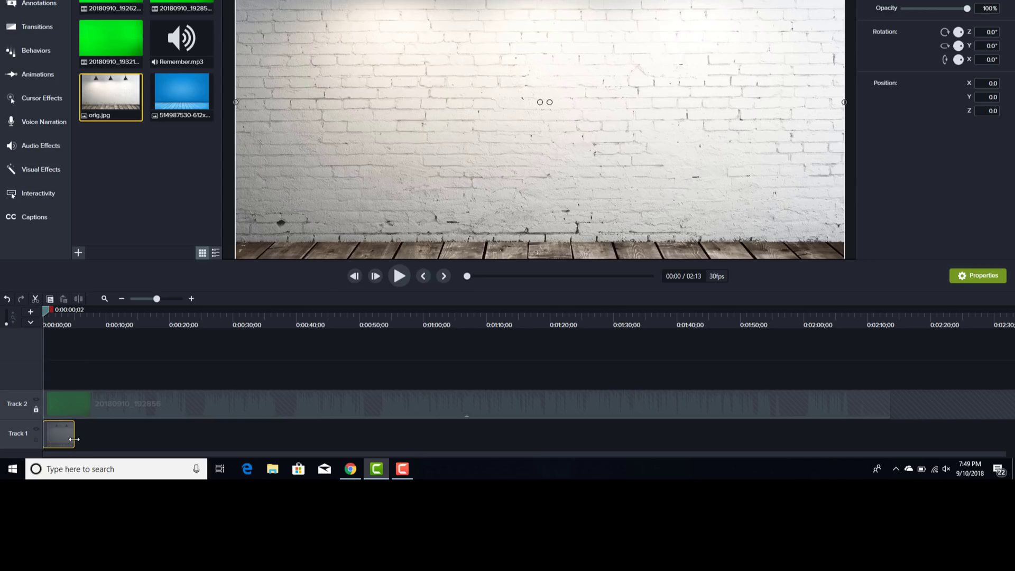
# Stretch the orig.jpg clip to about 1:52 and move the image to Y 60.
pyautogui.moveTo(74, 440); pyautogui.dragTo(762, 435)
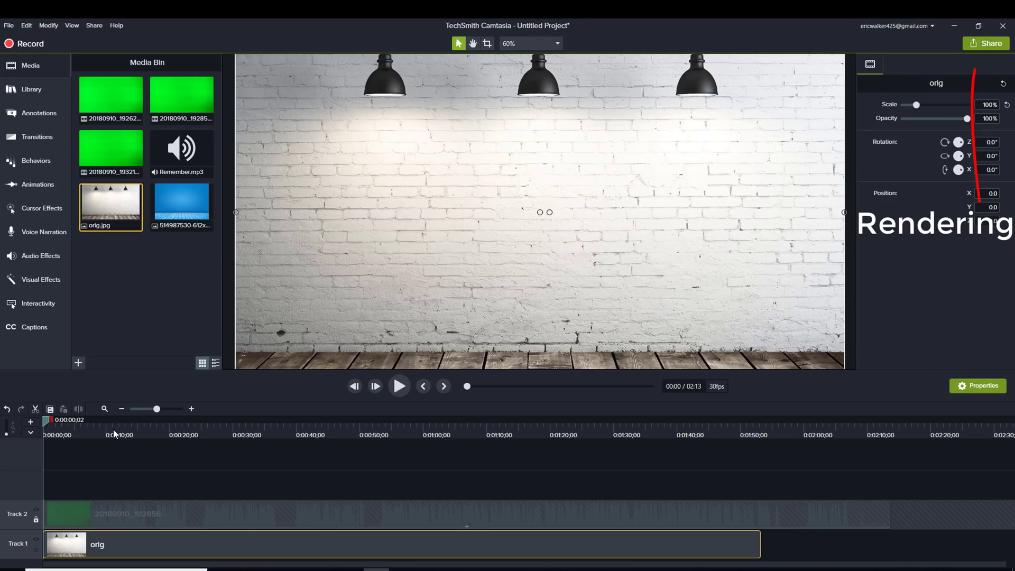
pyautogui.click(93, 434)
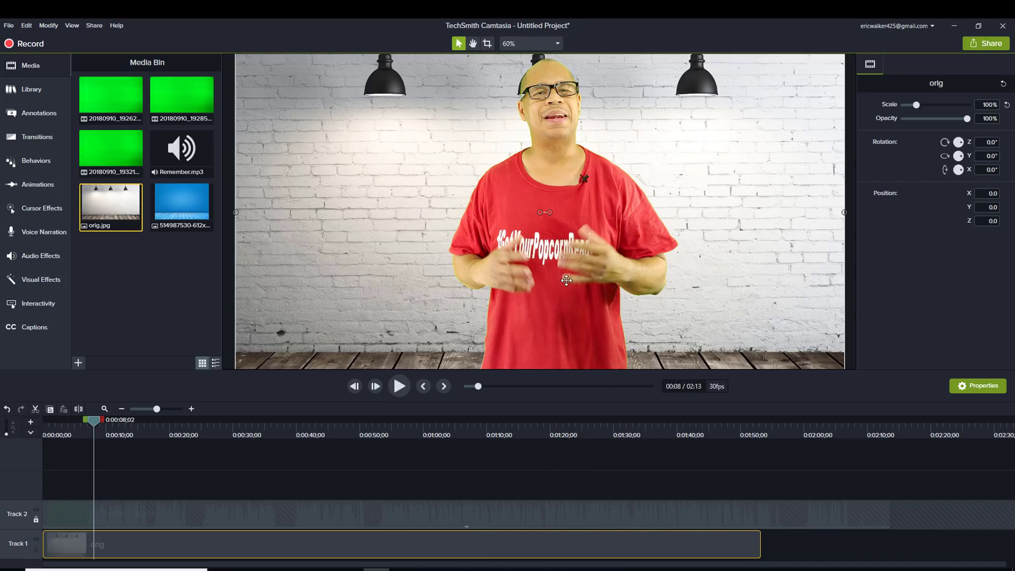
pyautogui.moveTo(585, 213); pyautogui.dragTo(572, 180)
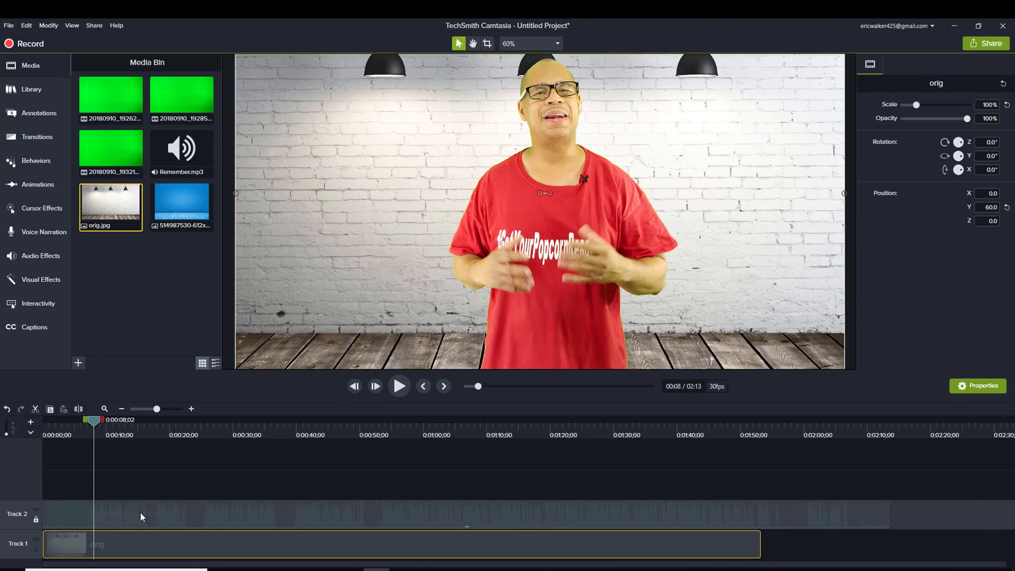
# Unlock Track 2, lock background Track 1, then select and roughly position the keyed speaker.
pyautogui.click(36, 521)
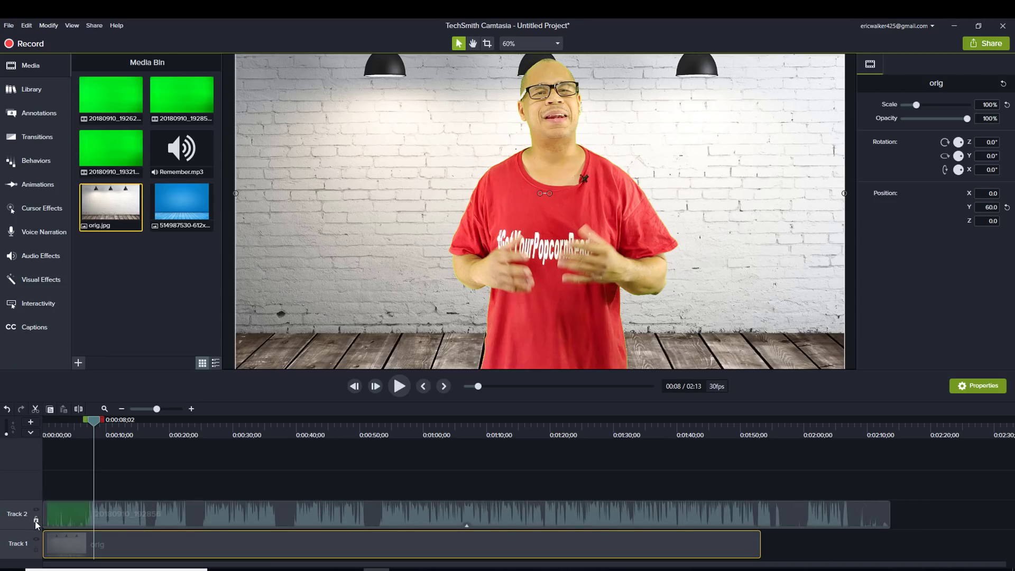
pyautogui.click(35, 550)
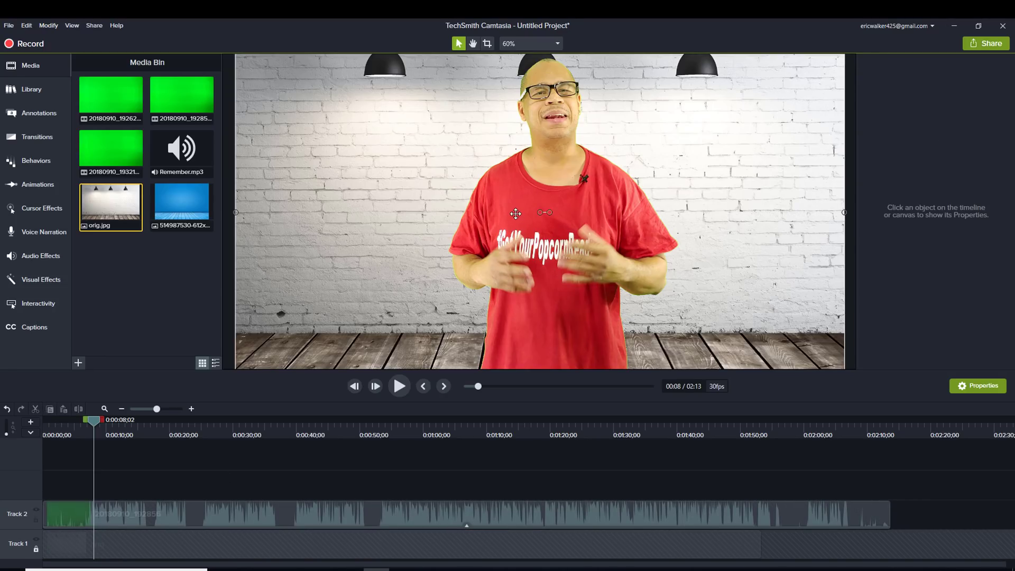
pyautogui.click(515, 214)
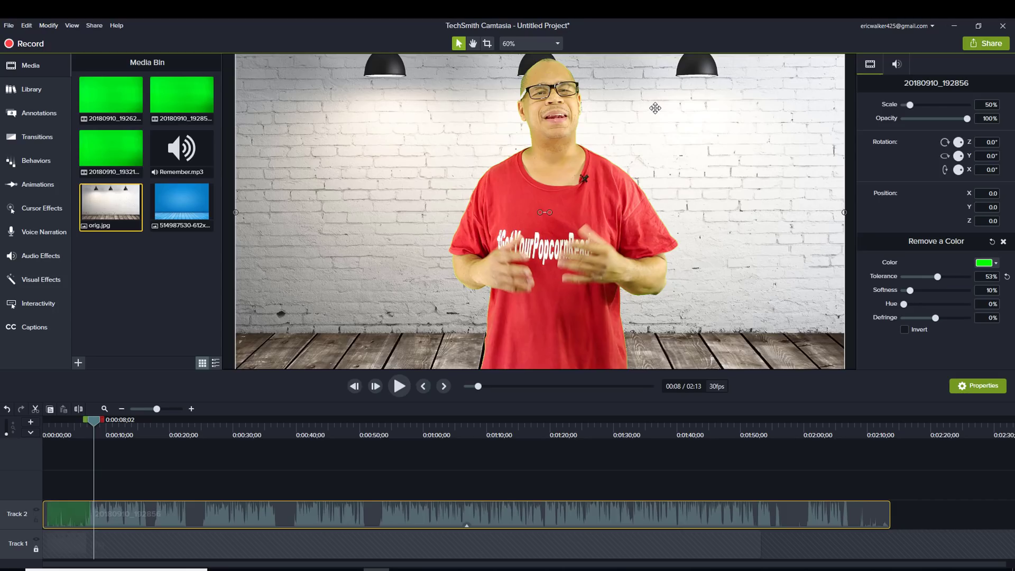
pyautogui.moveTo(582, 236); pyautogui.dragTo(559, 264)
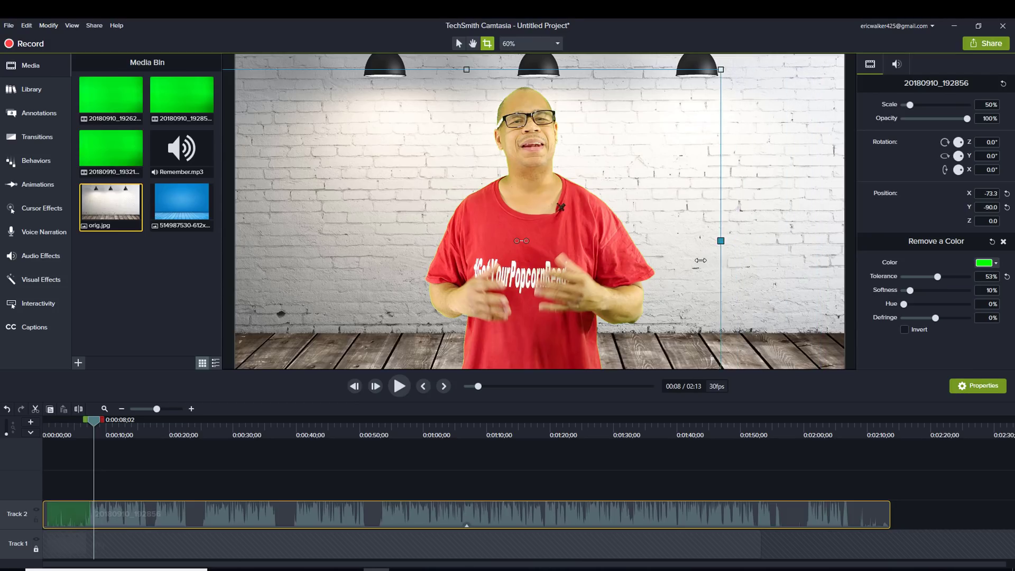
pyautogui.moveTo(399, 300); pyautogui.dragTo(526, 288)
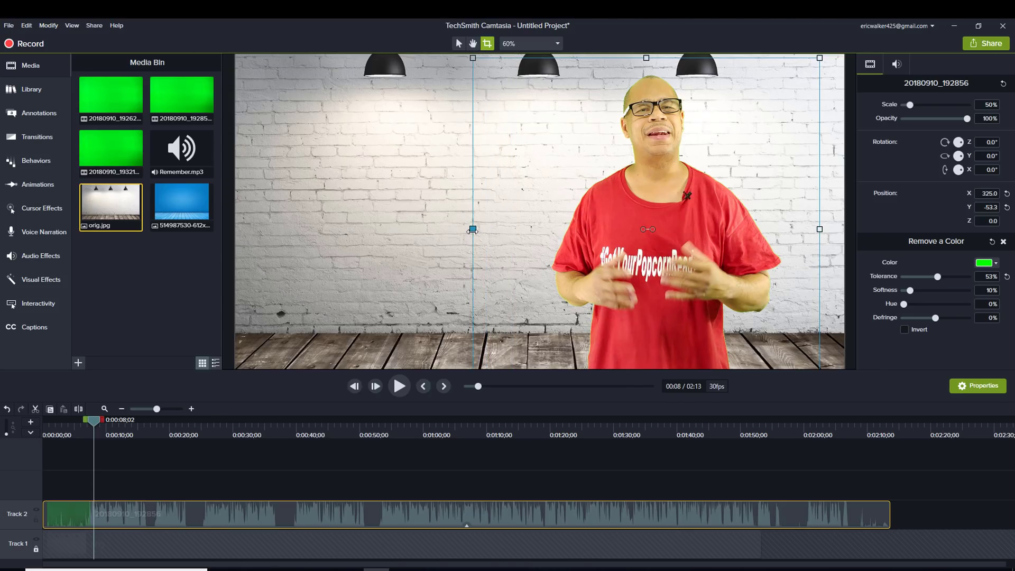
pyautogui.moveTo(726, 256); pyautogui.dragTo(591, 270)
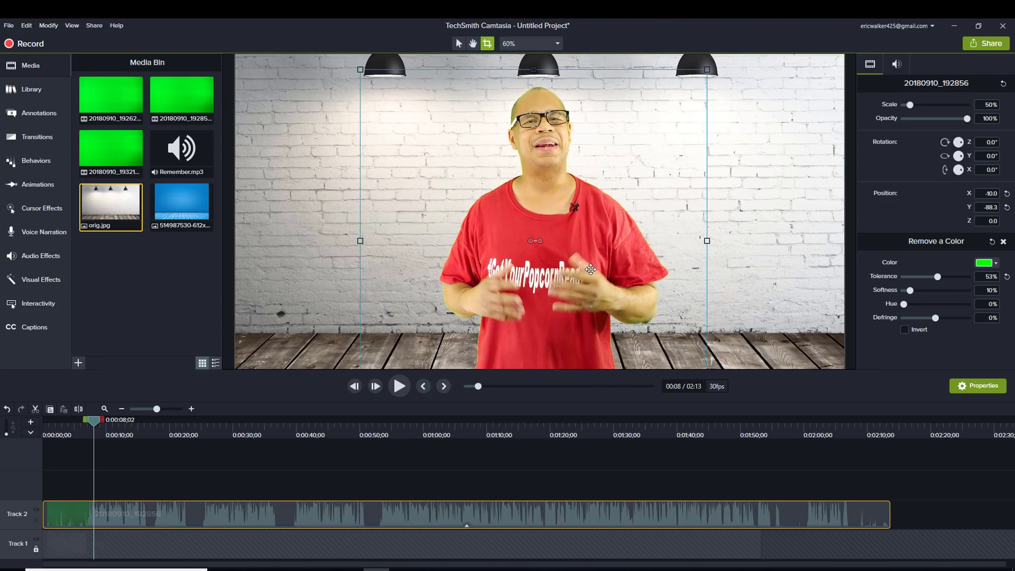
pyautogui.click(559, 47)
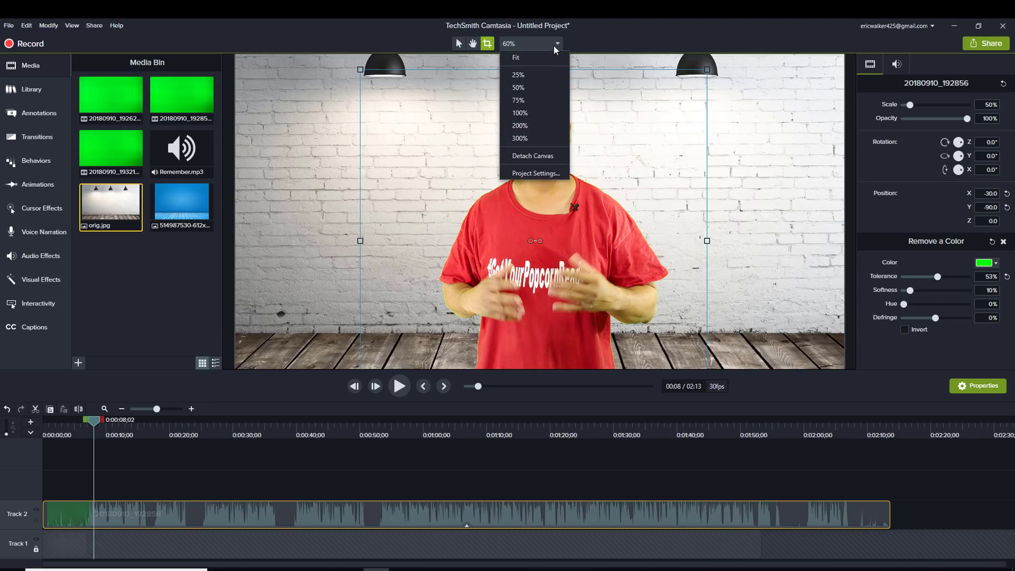
pyautogui.click(553, 45)
pyautogui.moveTo(576, 226); pyautogui.dragTo(571, 217)
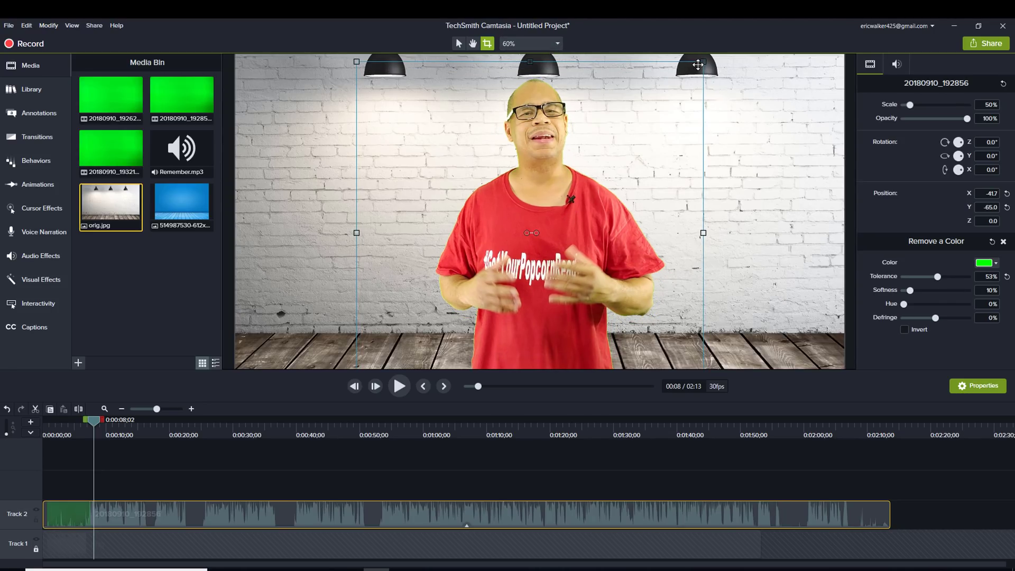
# Crop the speaker's top and right, scale to 47%, and move to X -311.7, Y 3.9.
pyautogui.moveTo(704, 63)
pyautogui.mouseDown()
pyautogui.moveTo(670, 81)
pyautogui.moveTo(699, 65)
pyautogui.mouseUp()
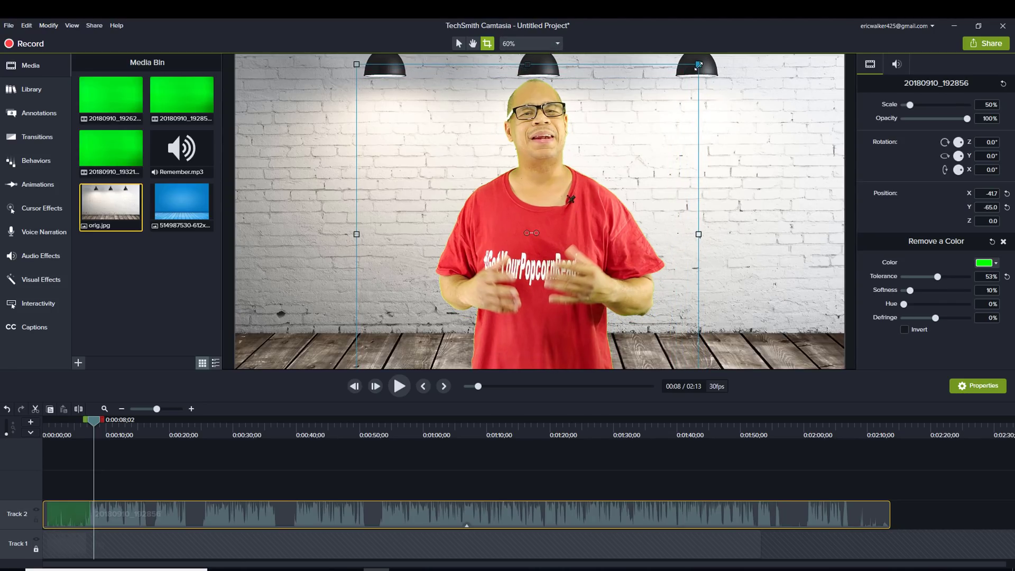
pyautogui.click(459, 43)
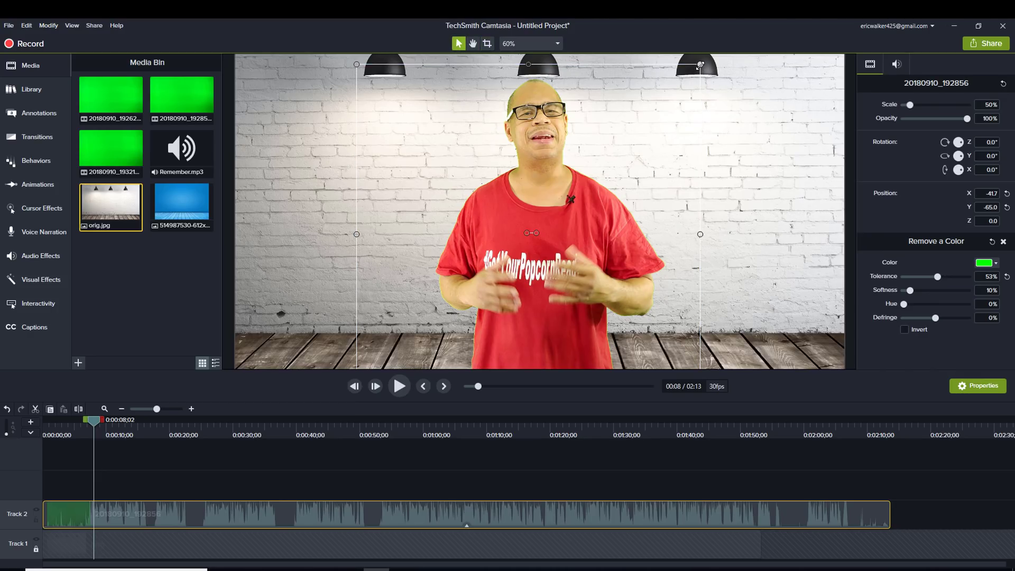
pyautogui.moveTo(701, 65); pyautogui.dragTo(690, 74)
pyautogui.moveTo(573, 228); pyautogui.dragTo(482, 211)
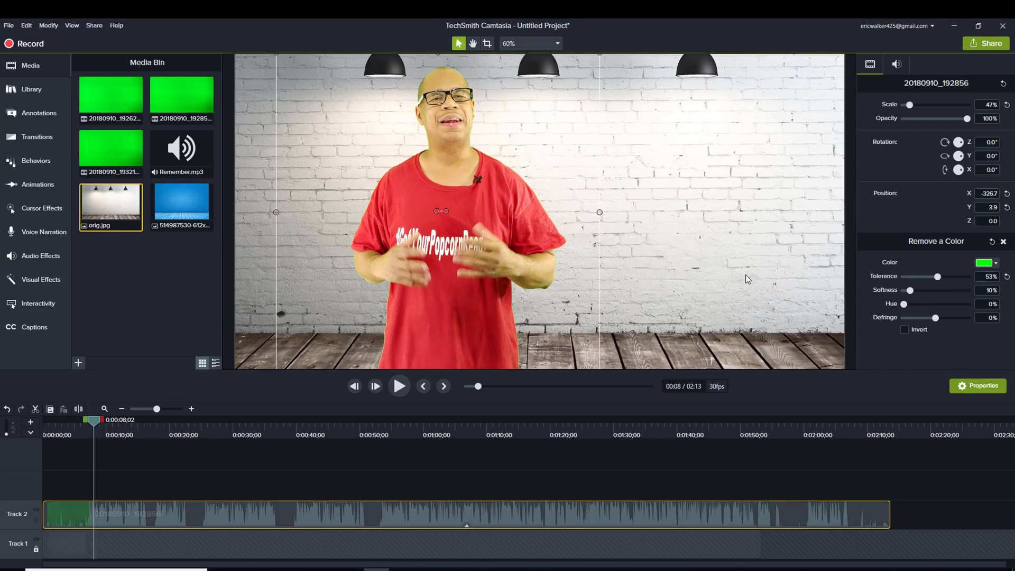
pyautogui.moveTo(461, 255); pyautogui.dragTo(466, 255)
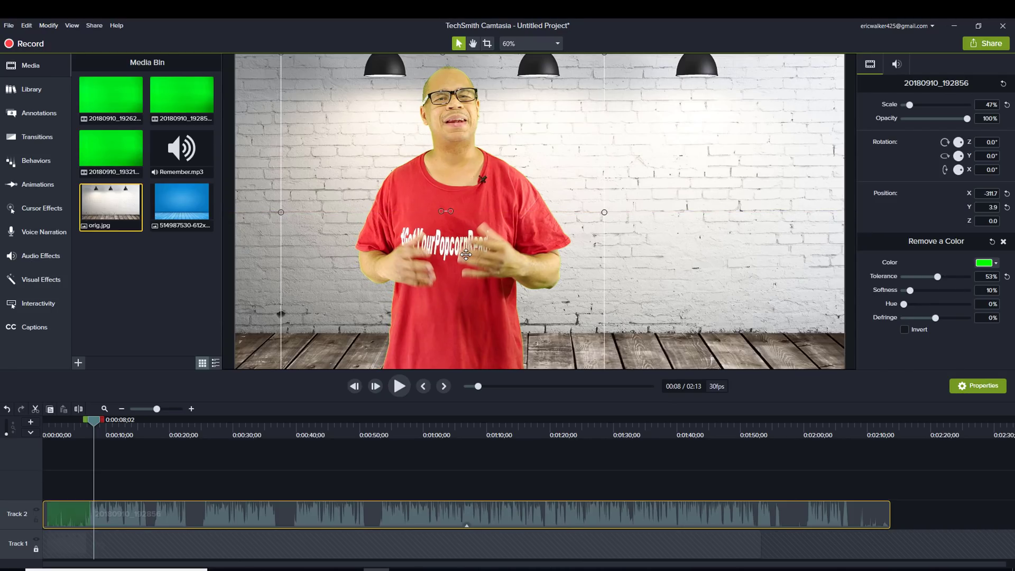
# Preview the keyed speaker over the brick wall from 8 seconds, lowering the system volume.
pyautogui.click(398, 390)
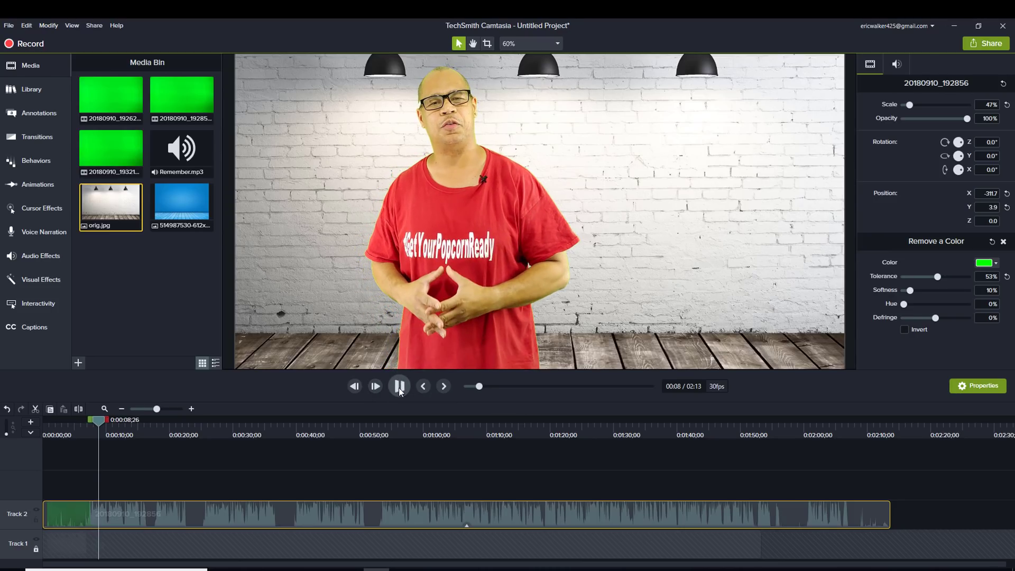
pyautogui.click(399, 390)
pyautogui.press('XF86AudioLowerVolume')
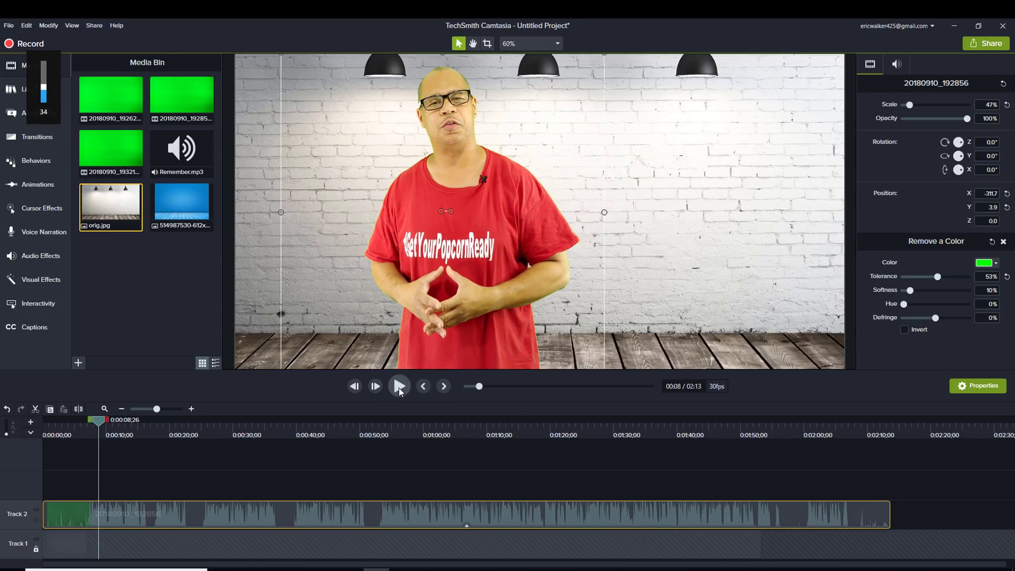
pyautogui.click(399, 389)
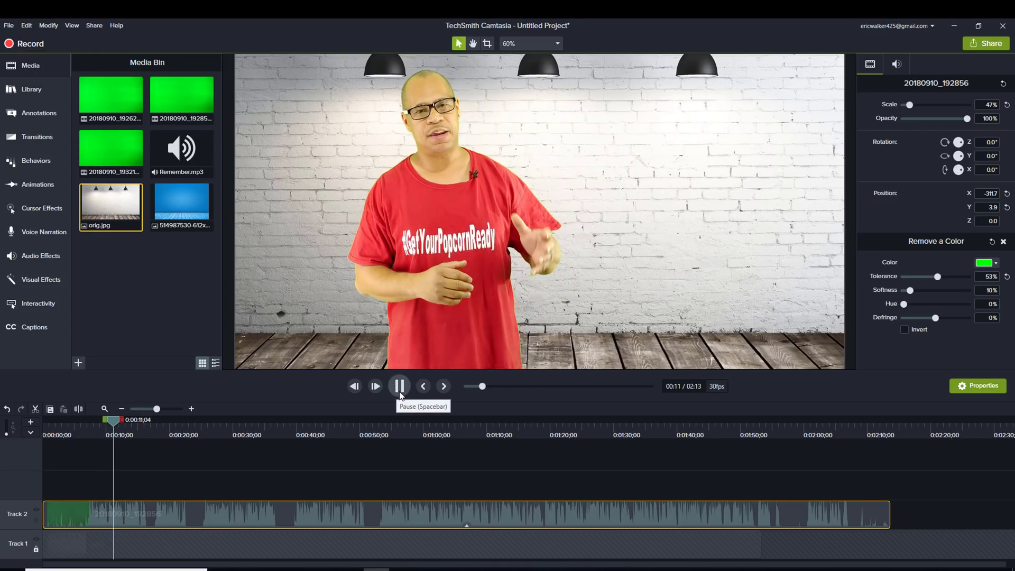
pyautogui.click(399, 389)
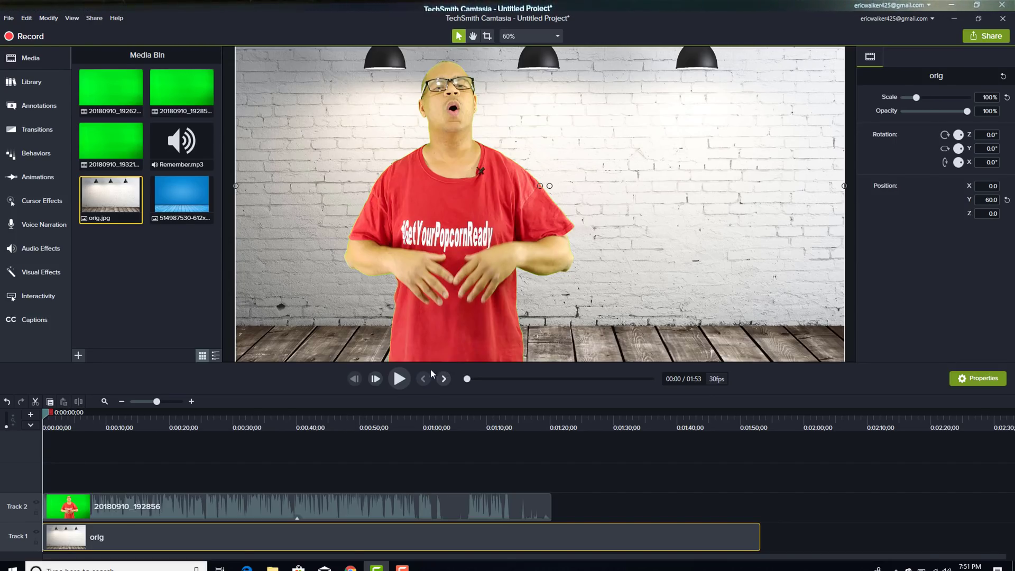
# Play the composite from the start and pause at about 15 seconds.
pyautogui.click(408, 377)
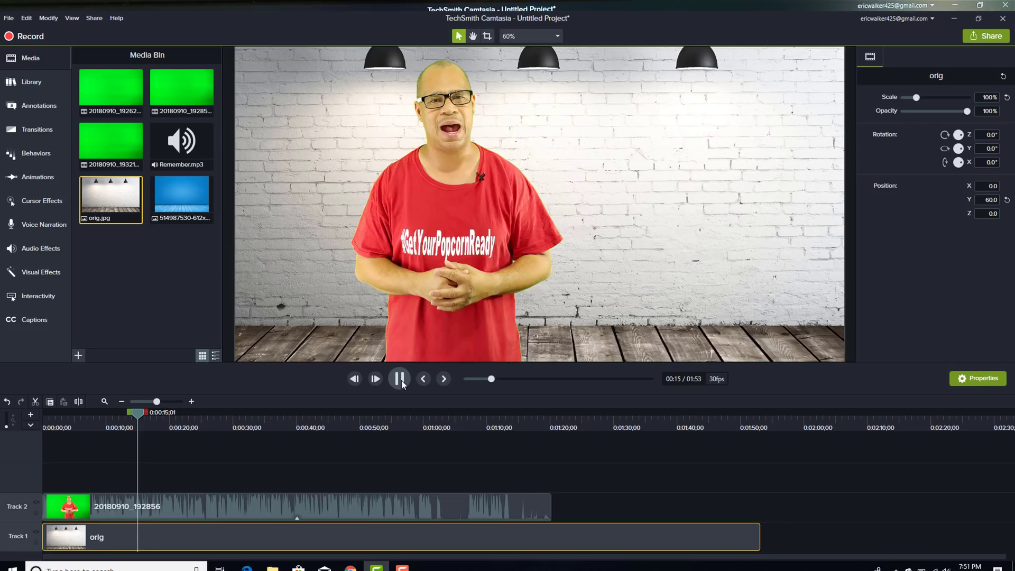
pyautogui.click(401, 378)
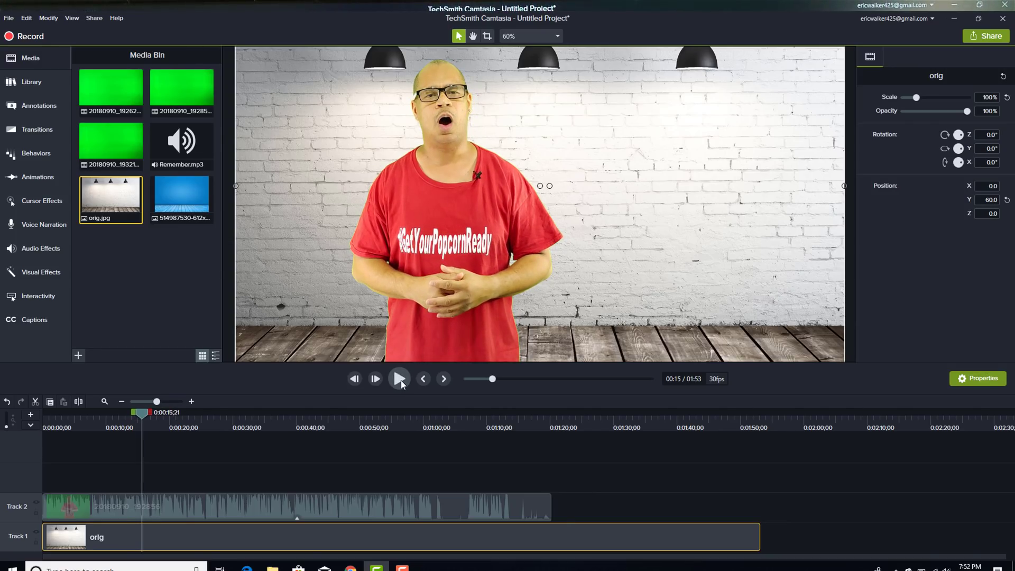